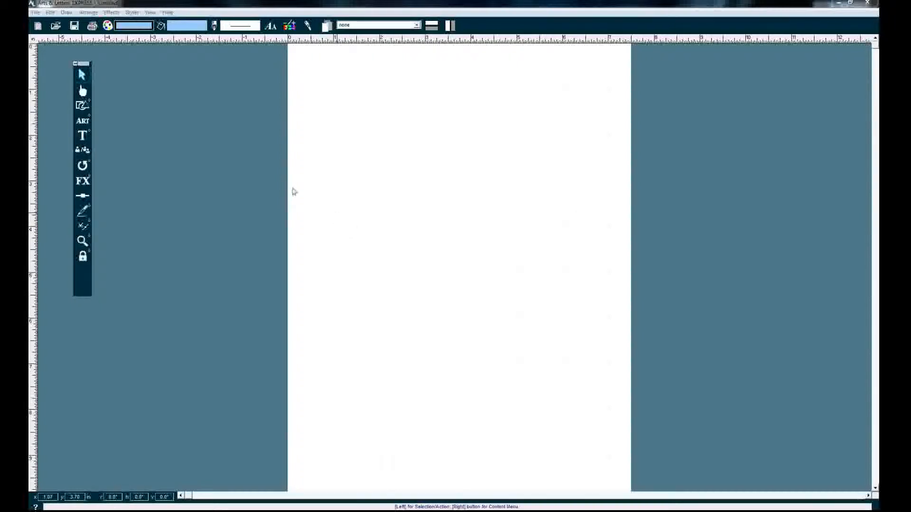
Step: Set up a custom portrait Letter page of 8.5 x 11 inches with margins at the printer's minimums
left_click(36, 12)
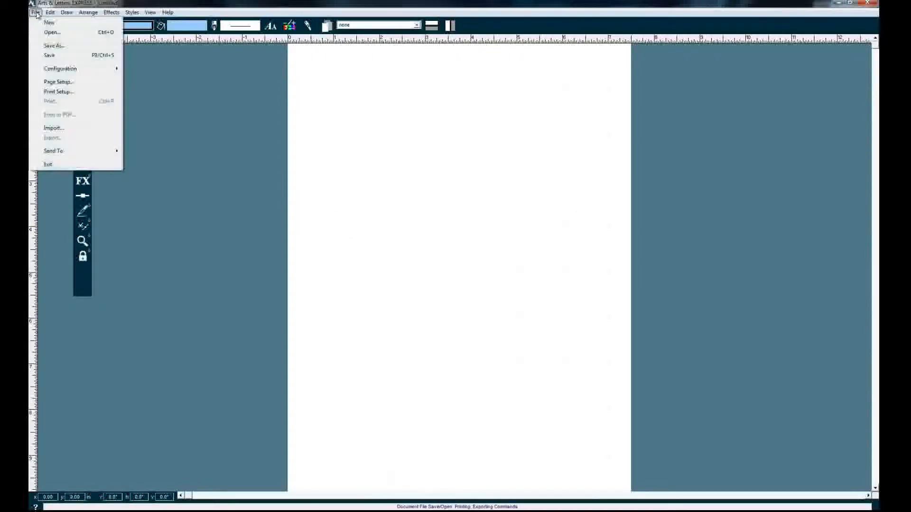
left_click(62, 83)
left_click_drag(150, 48, 411, 153)
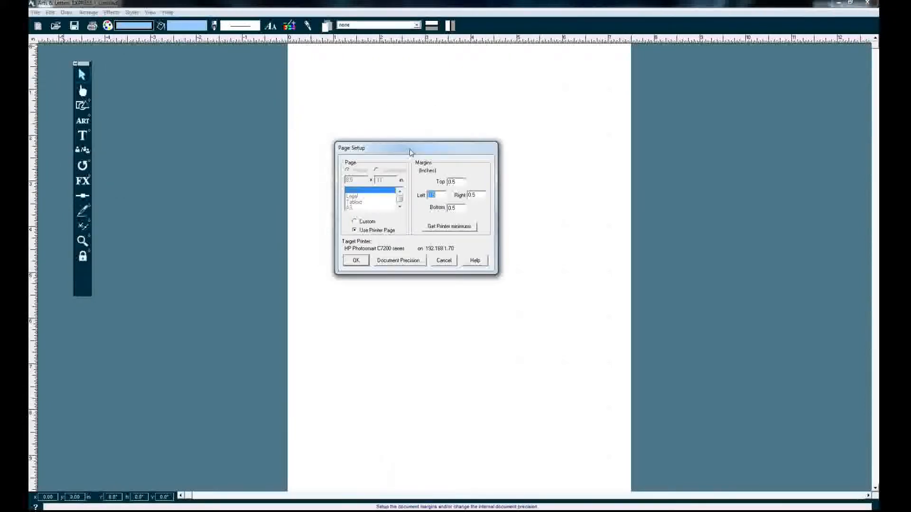
left_click(355, 222)
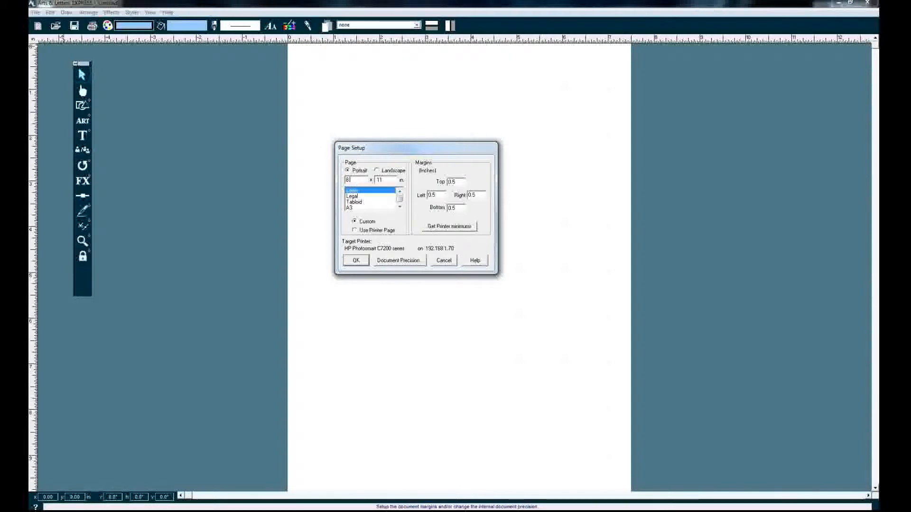
type(".5")
left_click(356, 197)
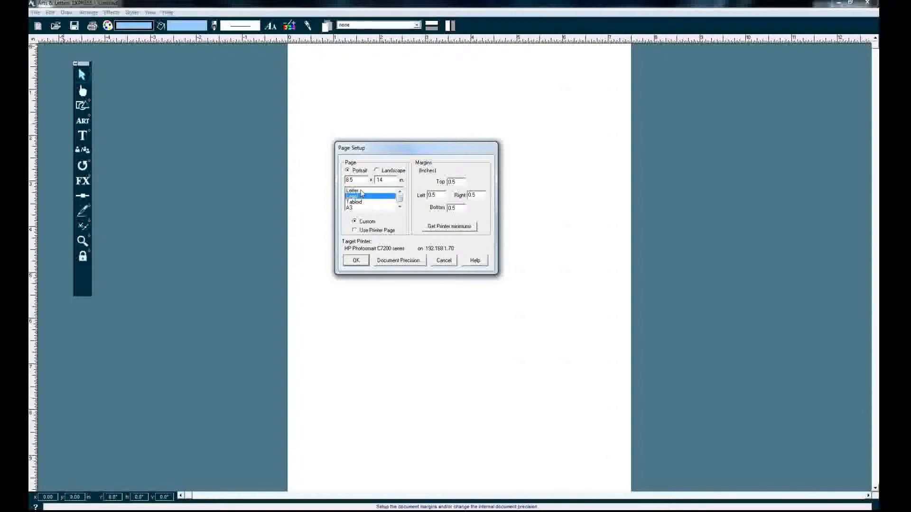
left_click(360, 191)
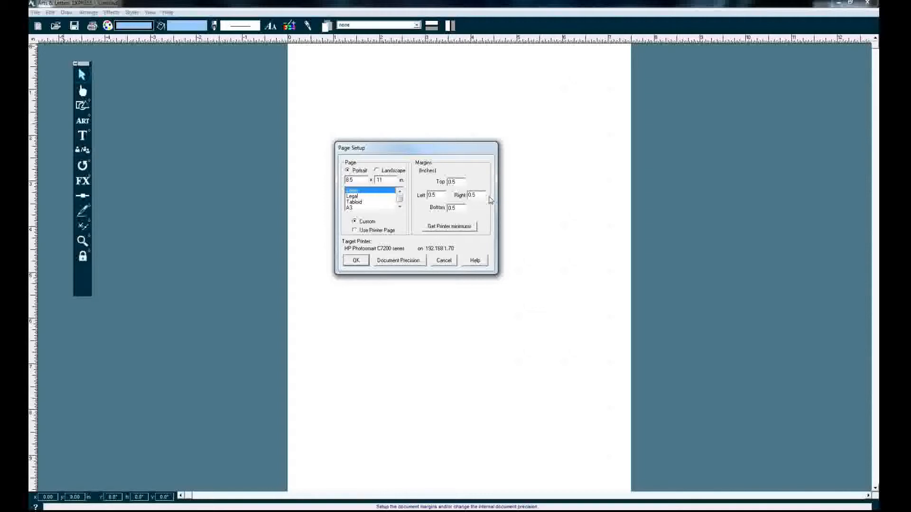
left_click(443, 230)
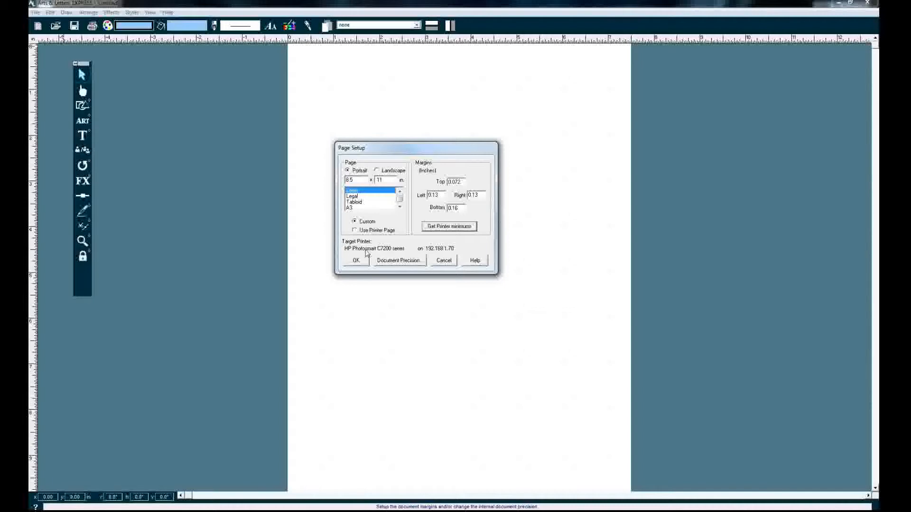
Step: Set the document precision to the recommended 1440 logical units per inch and display all pages of the document
left_click(411, 262)
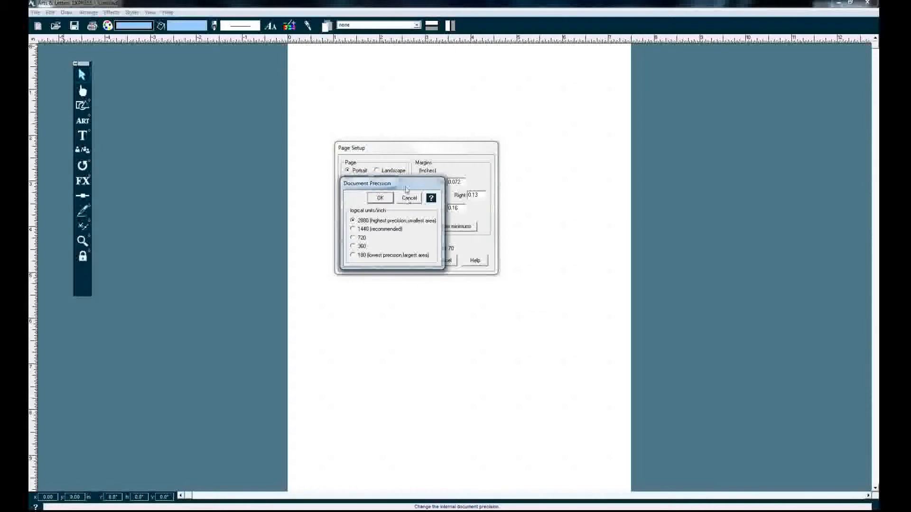
left_click_drag(407, 188, 438, 174)
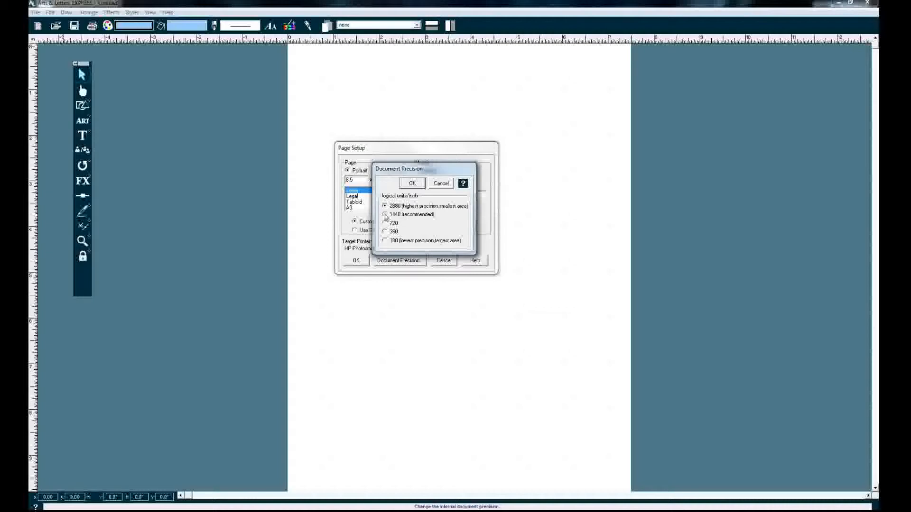
left_click(384, 215)
left_click(412, 184)
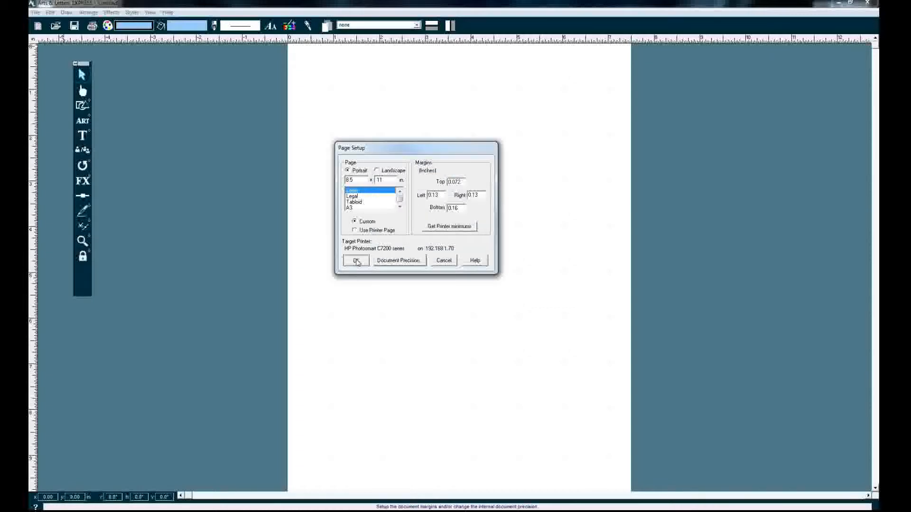
left_click(355, 261)
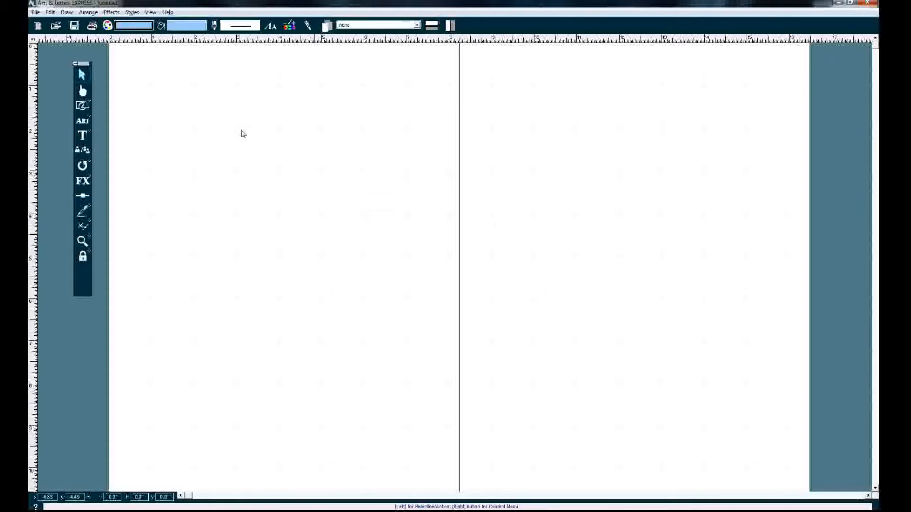
left_click(153, 14)
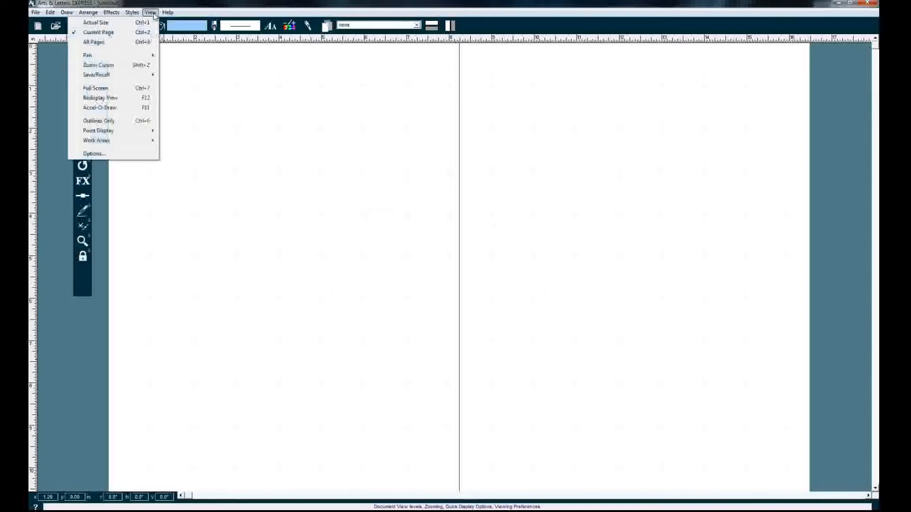
left_click(94, 42)
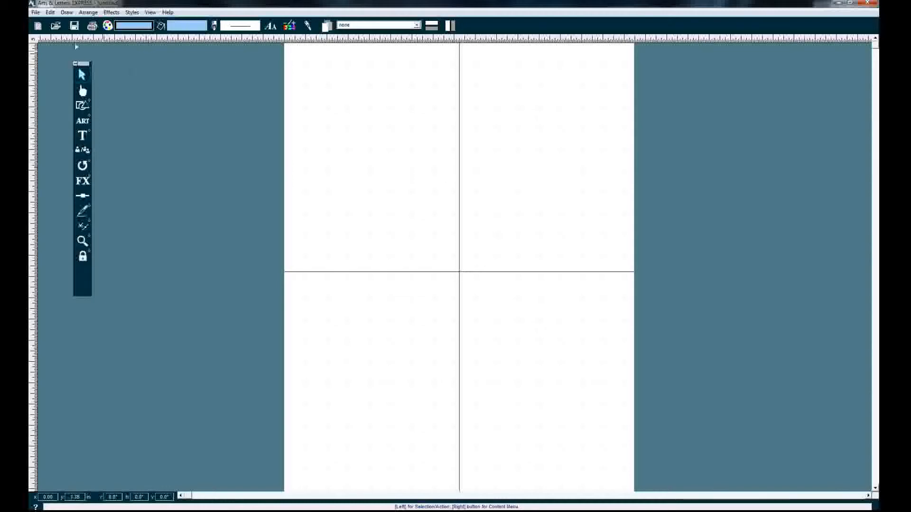
Step: Choose the HP Photosmart C7200 series as specific printer in the print setup, with portrait orientation and automatically selected paper source
left_click(35, 12)
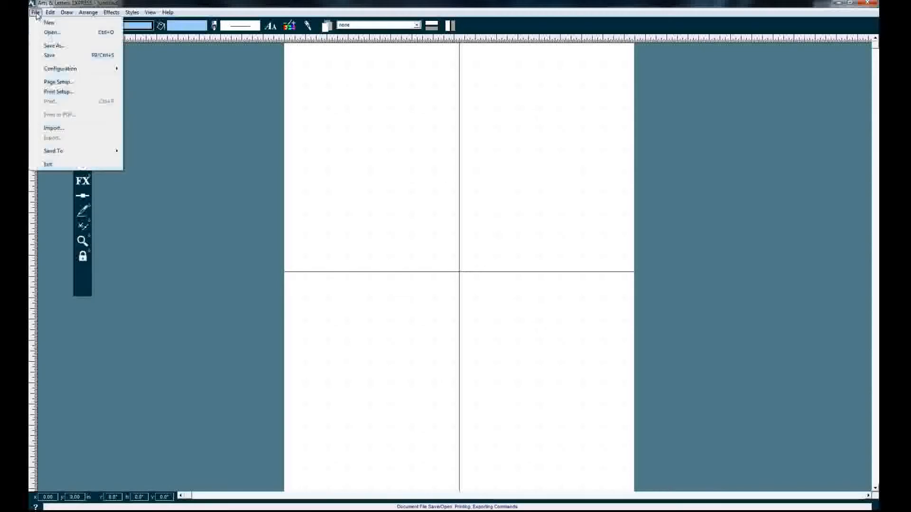
left_click(69, 92)
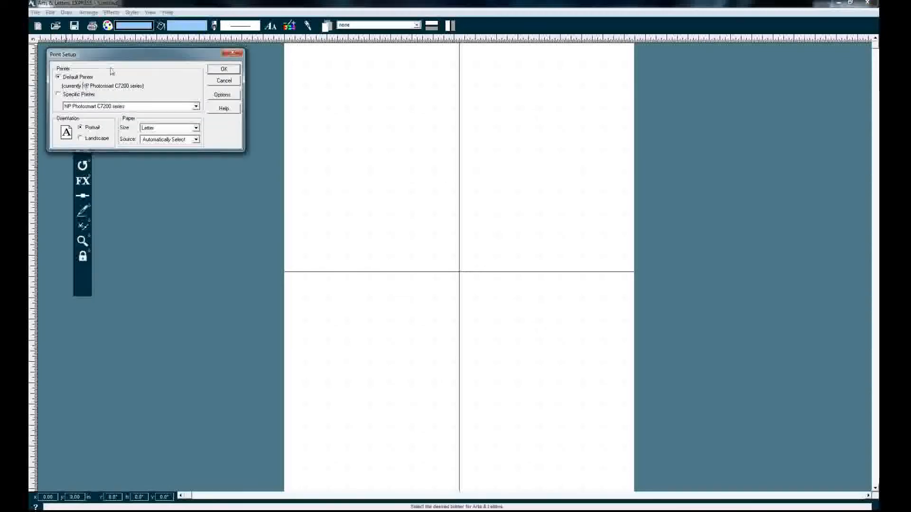
left_click_drag(166, 59, 423, 119)
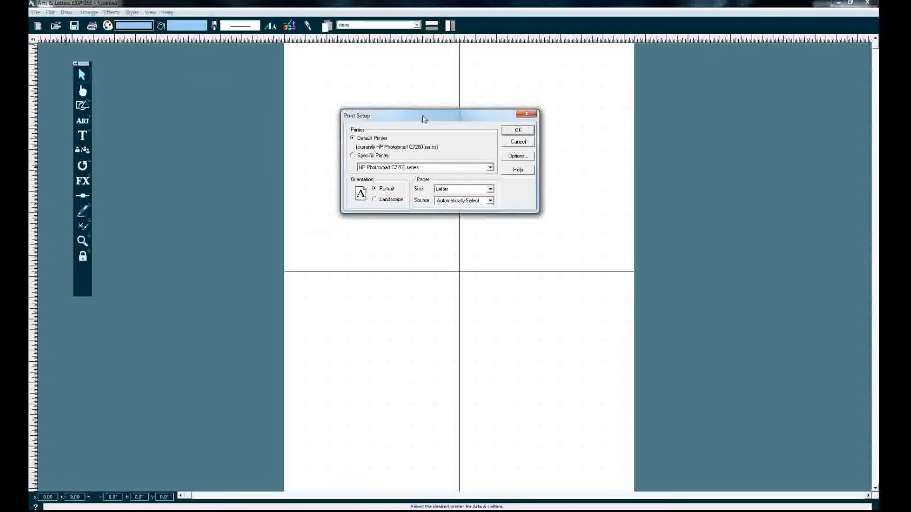
left_click(354, 156)
left_click(490, 169)
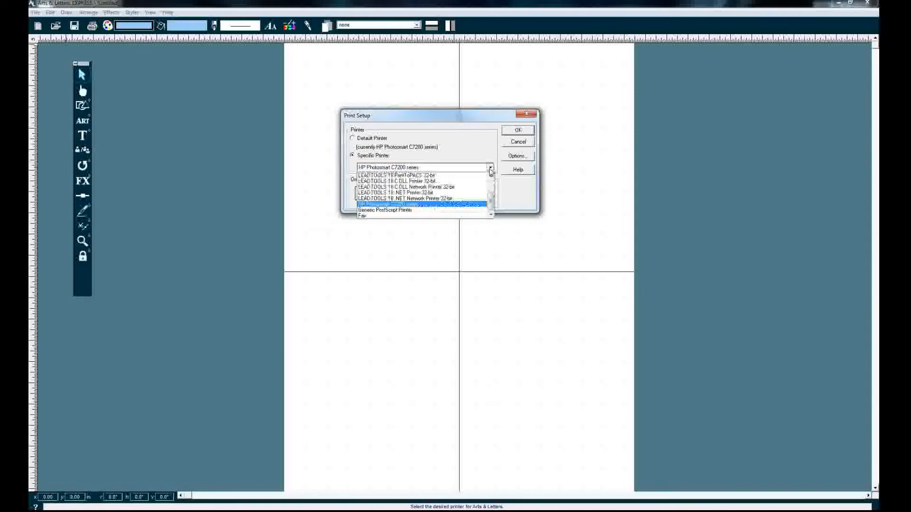
left_click(382, 204)
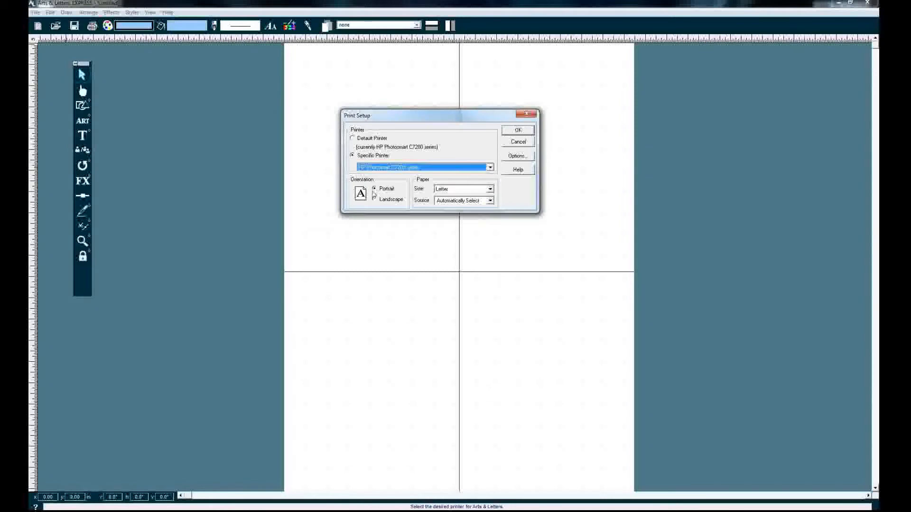
left_click(375, 189)
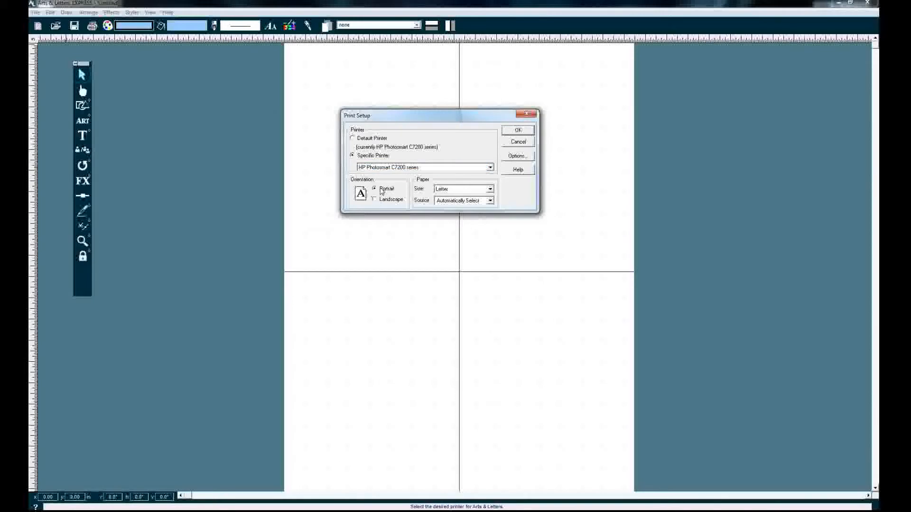
left_click(490, 200)
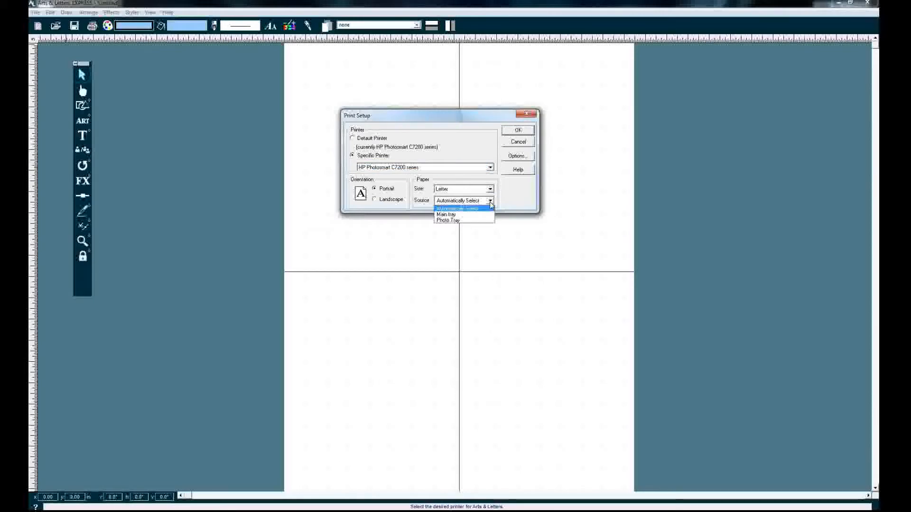
left_click(507, 194)
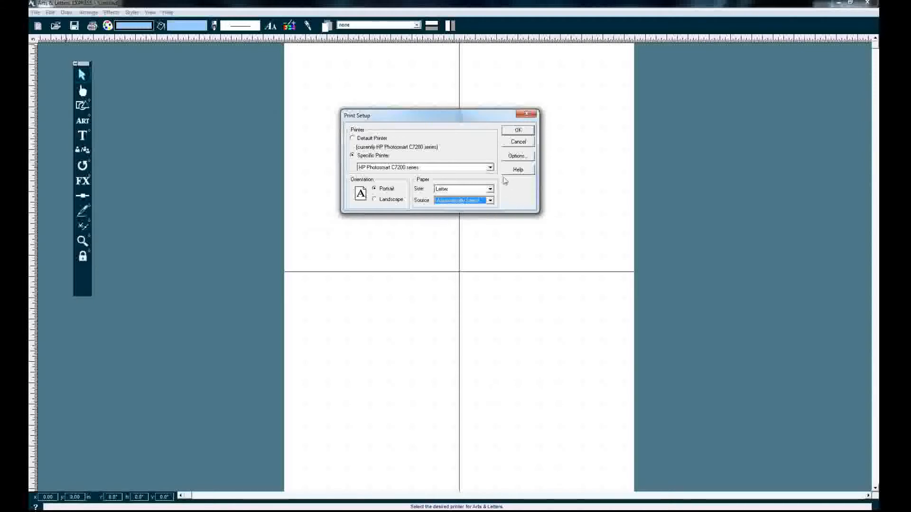
Step: Review the printer's advanced and color options, choose printing in color, and accept the print setup
left_click(516, 157)
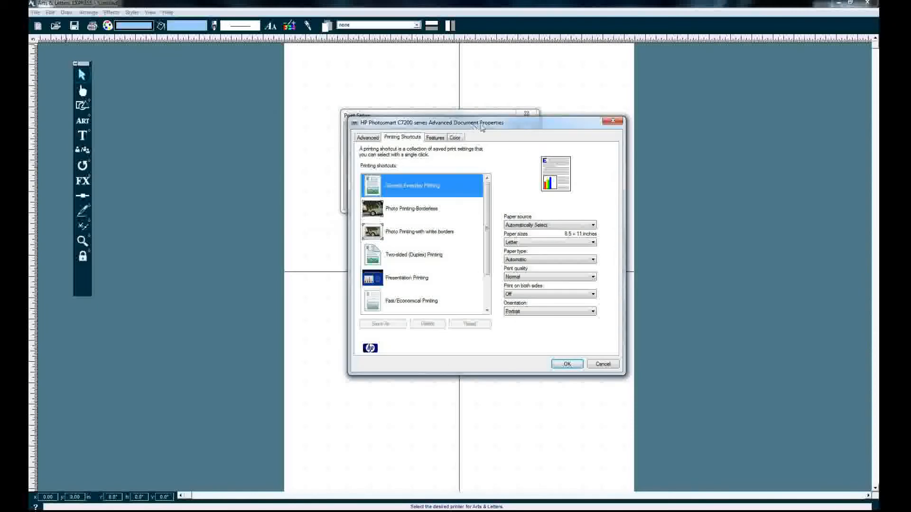
left_click_drag(481, 123, 465, 106)
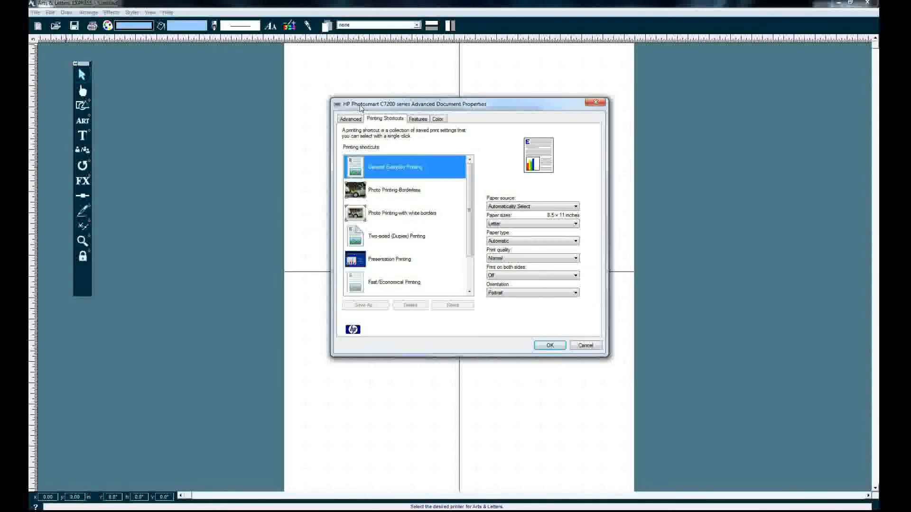
left_click(352, 120)
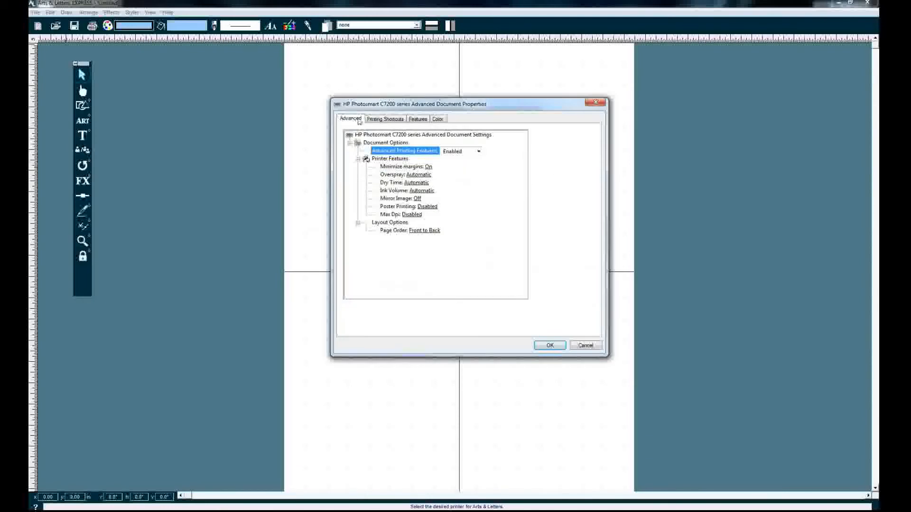
left_click(437, 120)
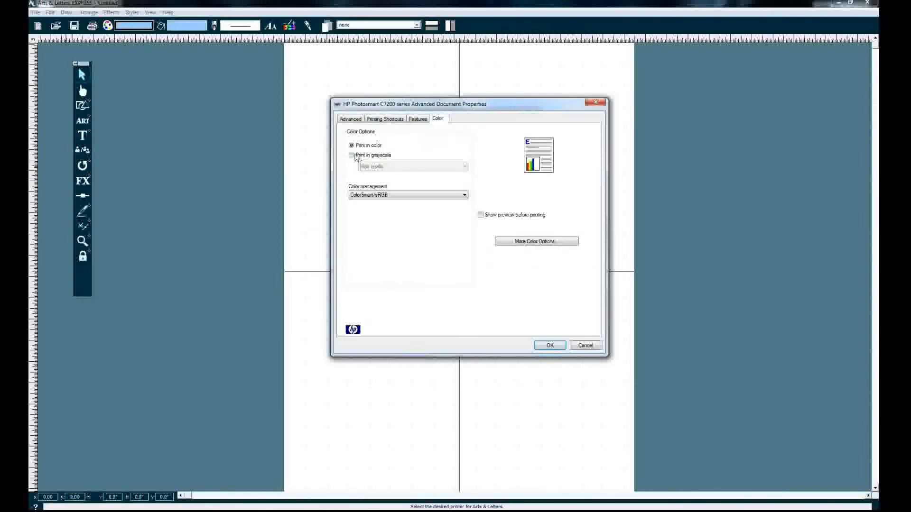
left_click(357, 155)
left_click(357, 146)
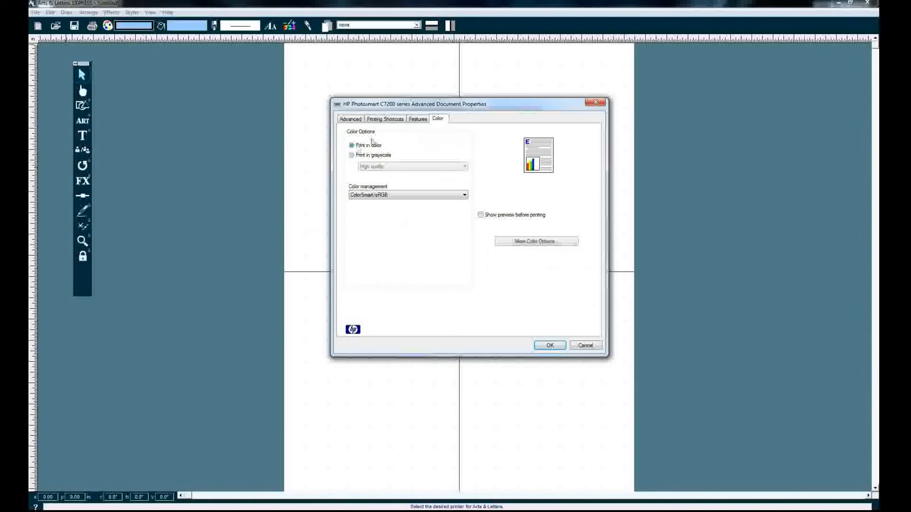
left_click(411, 120)
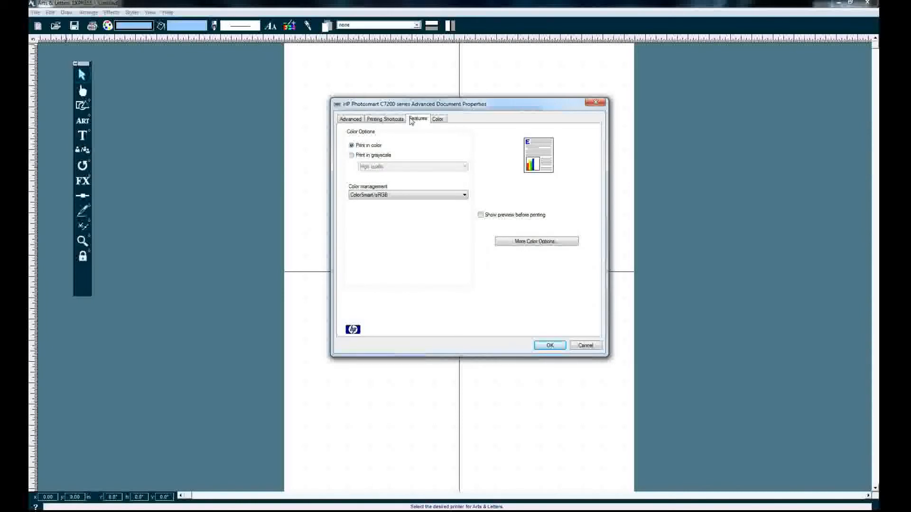
left_click(550, 346)
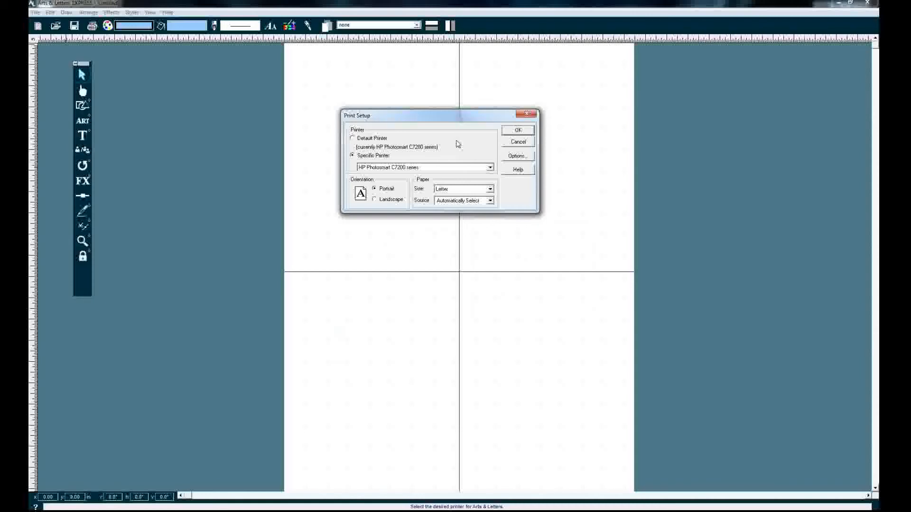
left_click(522, 131)
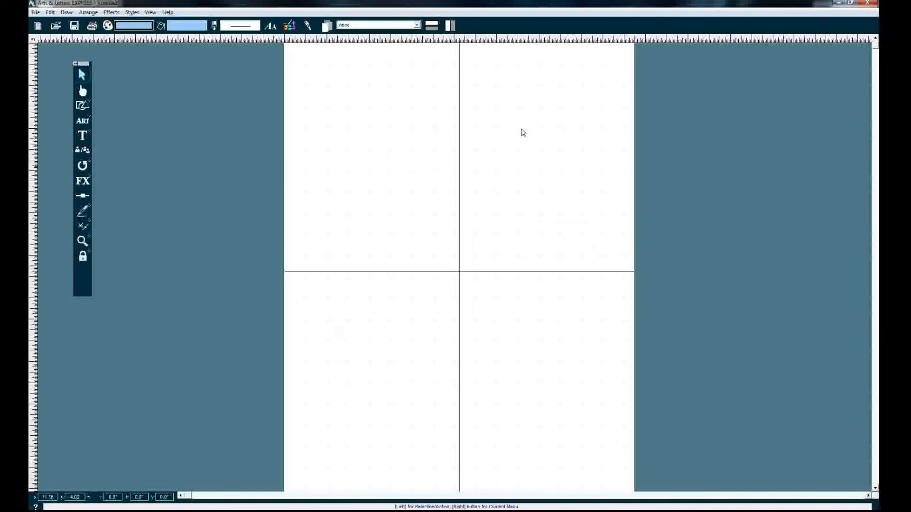